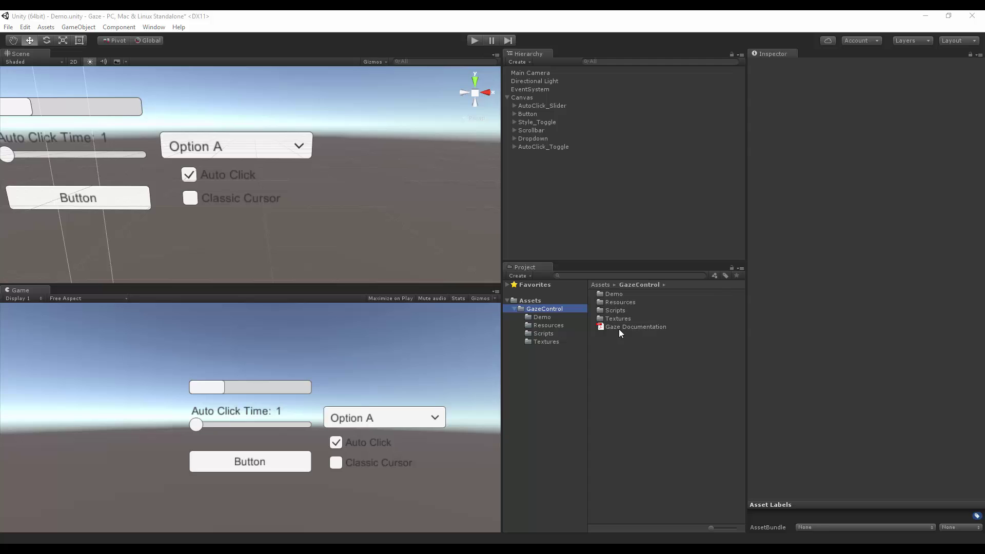
# Browse to Assets/GazeControl/Demo to list the Demo scene and GazeDemoMenu.
pyautogui.click(541, 318)
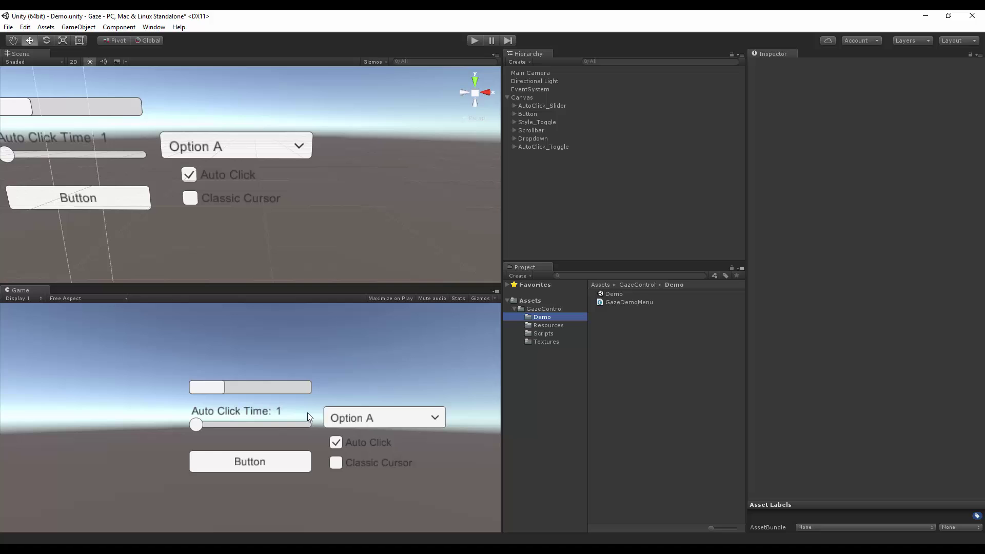
# Play the Demo scene and try its gaze menu, leaving the dropdown on Option B.
pyautogui.click(477, 41)
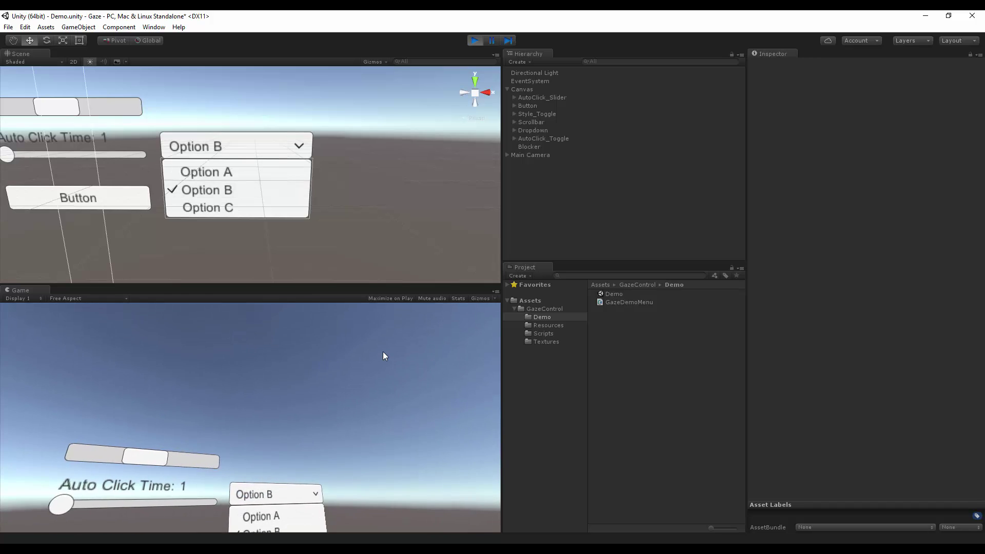
# Stop the demo, orbit to view the canvas, select AutoClick_Toggle, and replay the scene.
pyautogui.click(475, 40)
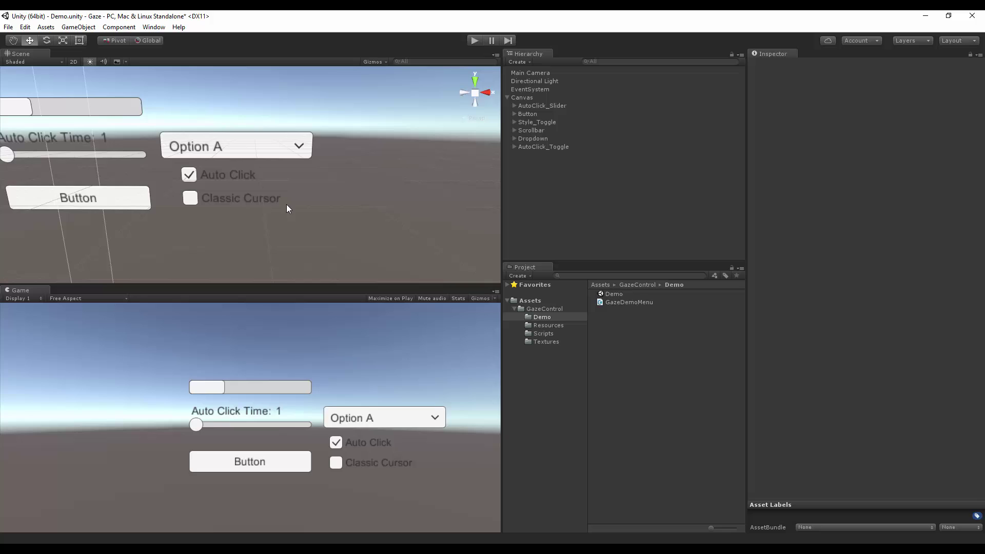
pyautogui.scroll(1, 303, 187)
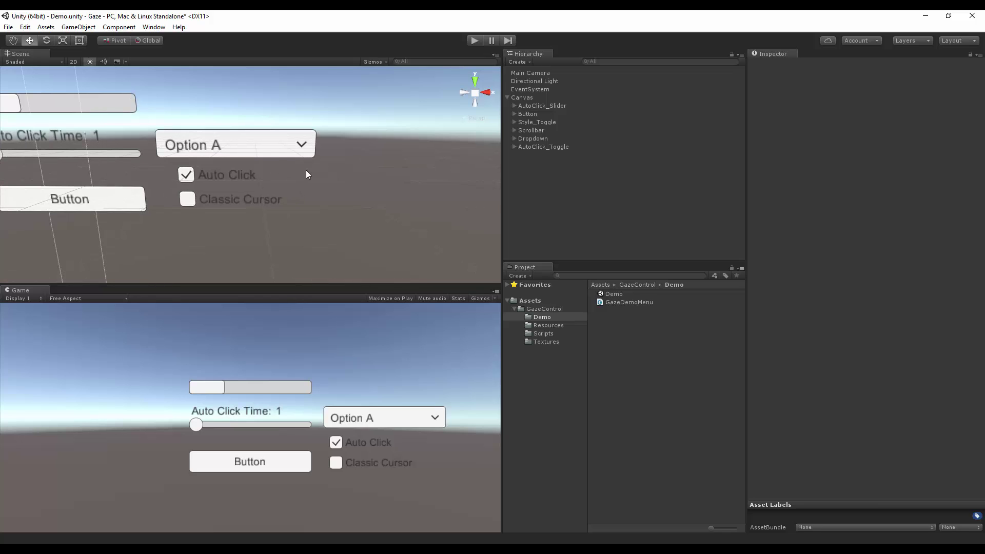
pyautogui.keyDown('alt'); pyautogui.moveTo(385, 186); pyautogui.dragTo(179, 168); pyautogui.keyUp('alt')
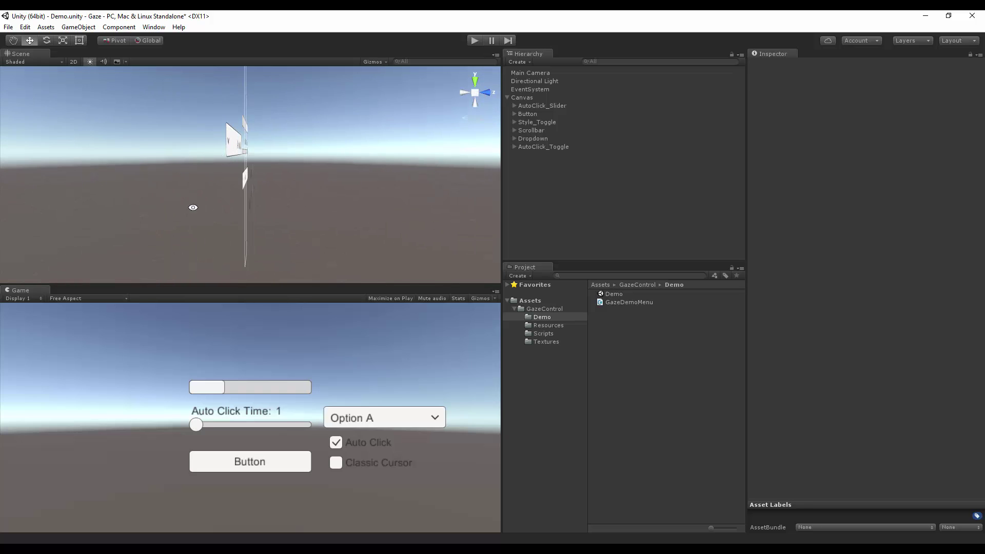
pyautogui.keyDown('alt'); pyautogui.moveTo(193, 206); pyautogui.dragTo(246, 207); pyautogui.keyUp('alt')
pyautogui.click(245, 174)
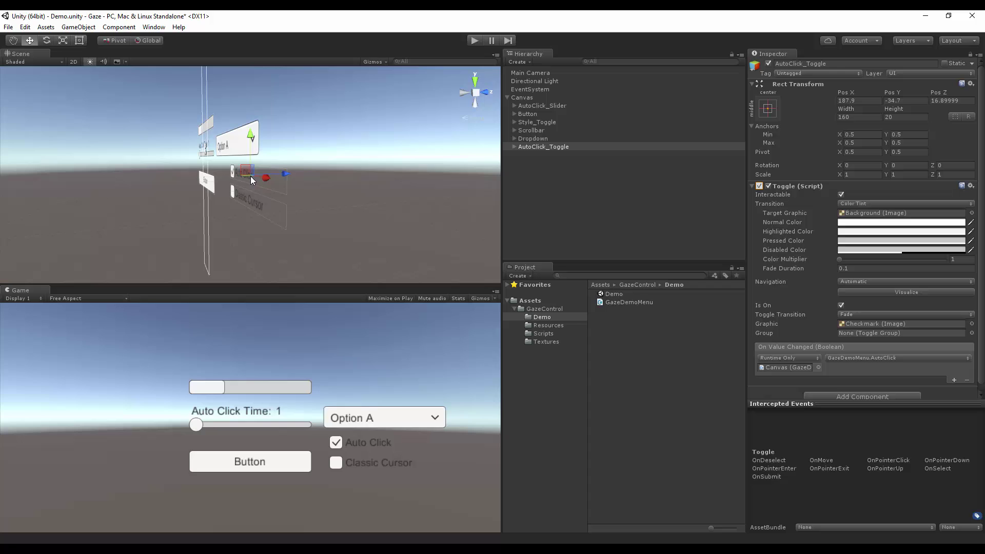
pyautogui.click(474, 42)
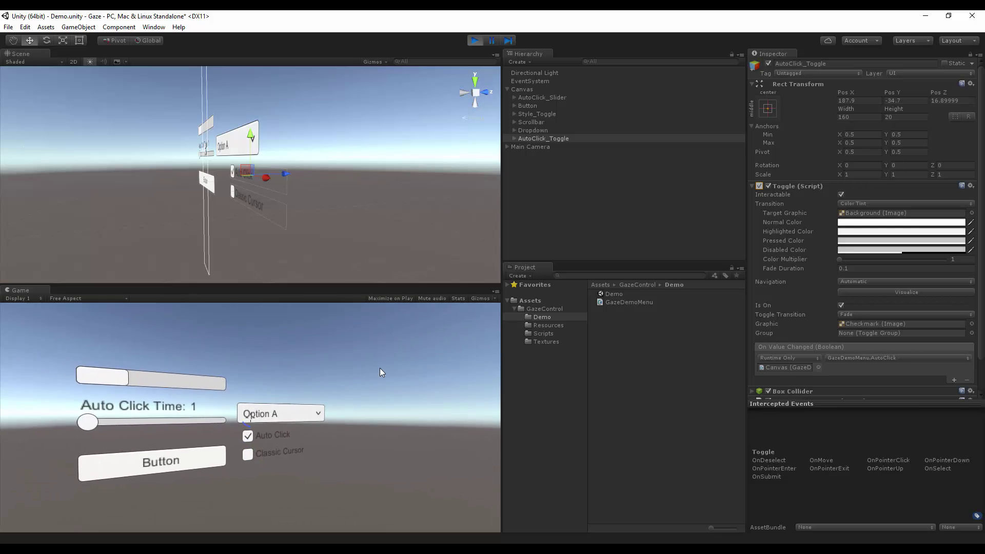
# Stop the scene and create a new scene, saving changes to the Demo scene.
pyautogui.click(475, 41)
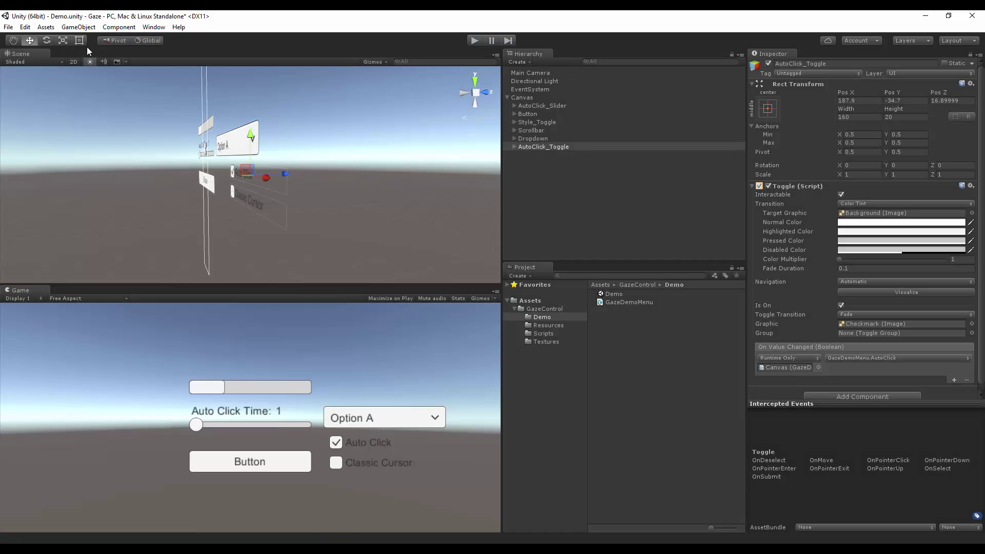
pyautogui.click(11, 27)
pyautogui.click(18, 39)
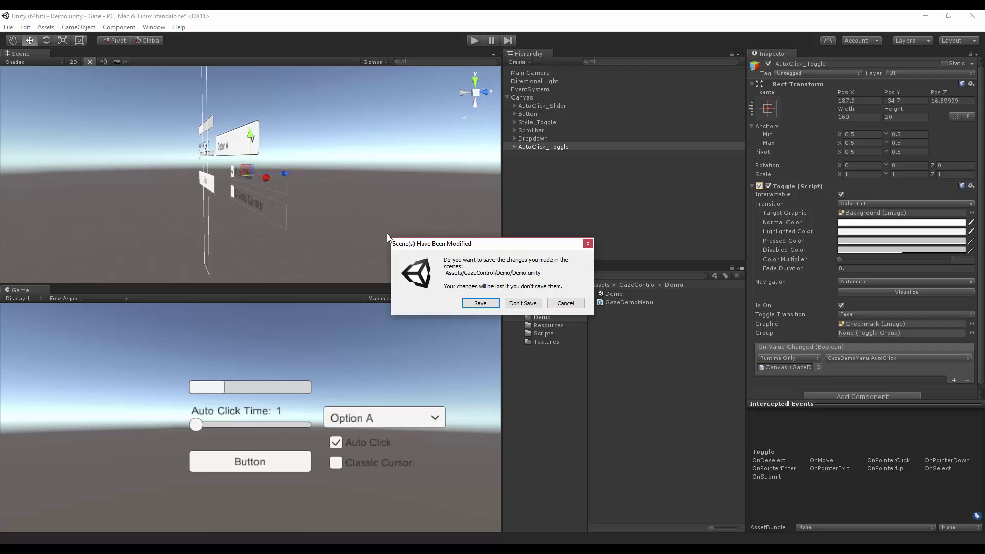
pyautogui.click(476, 303)
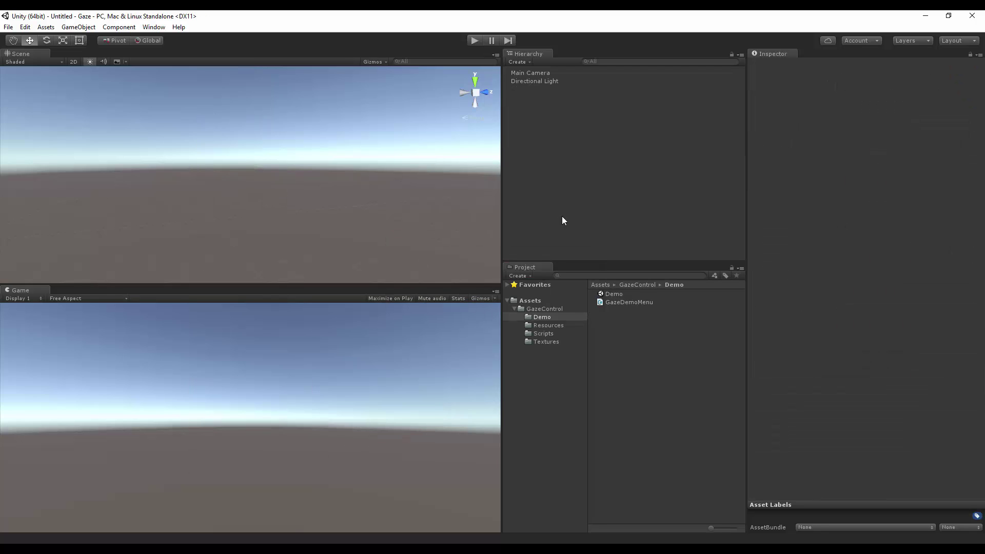
# Add the Canvas prefab from Assets to the new scene's Hierarchy and play it.
pyautogui.click(531, 309)
pyautogui.click(547, 302)
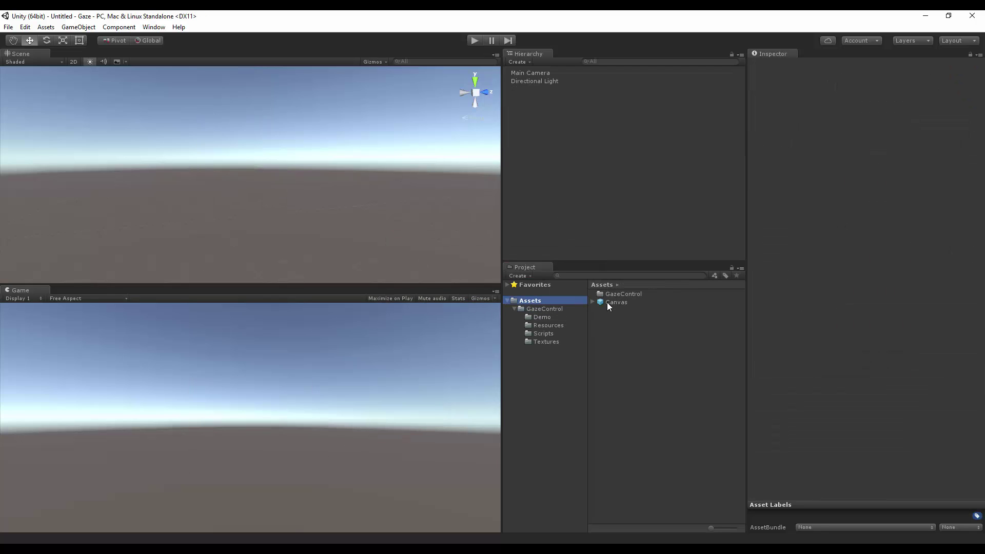
pyautogui.moveTo(608, 302); pyautogui.dragTo(621, 208)
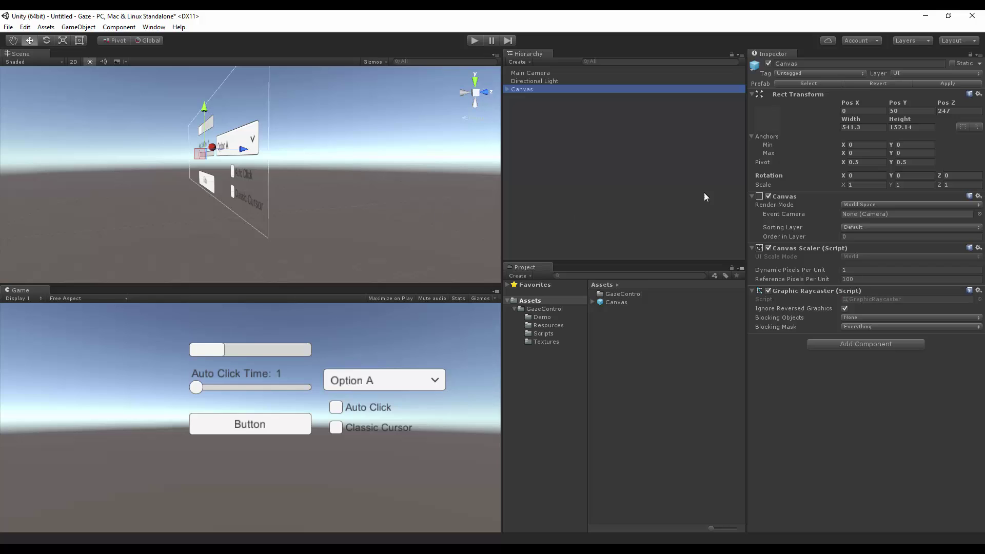
pyautogui.click(474, 41)
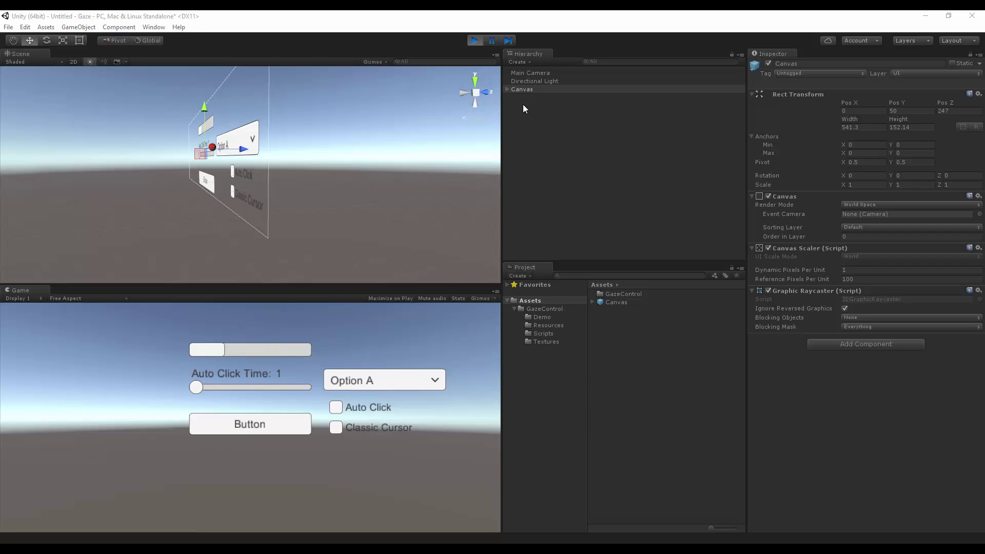
pyautogui.click(476, 39)
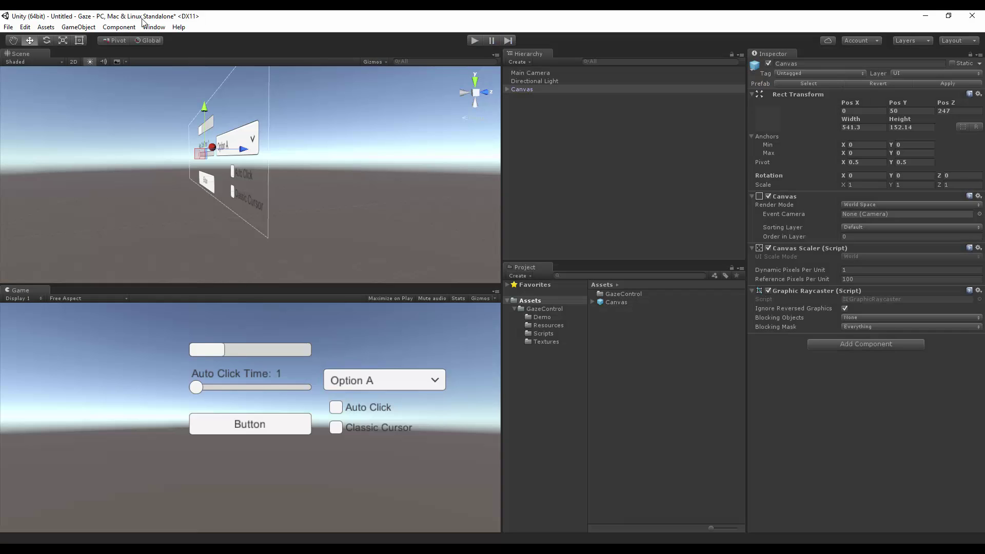
pyautogui.click(66, 28)
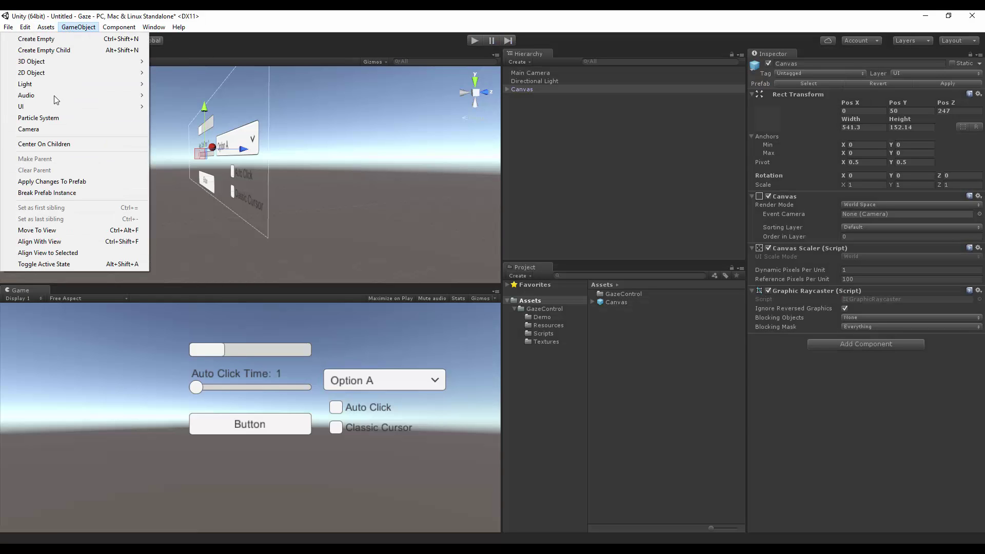
pyautogui.moveTo(58, 107)
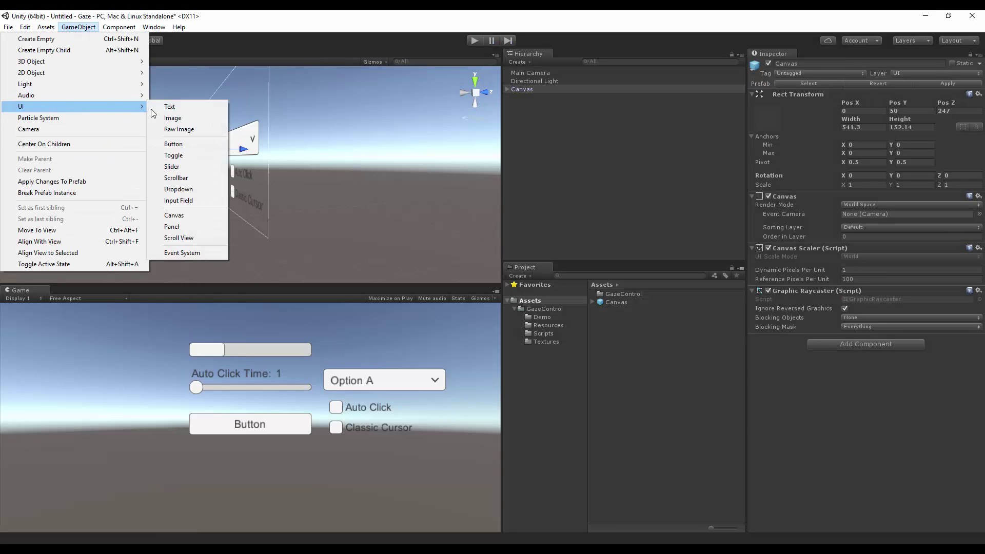
pyautogui.click(211, 255)
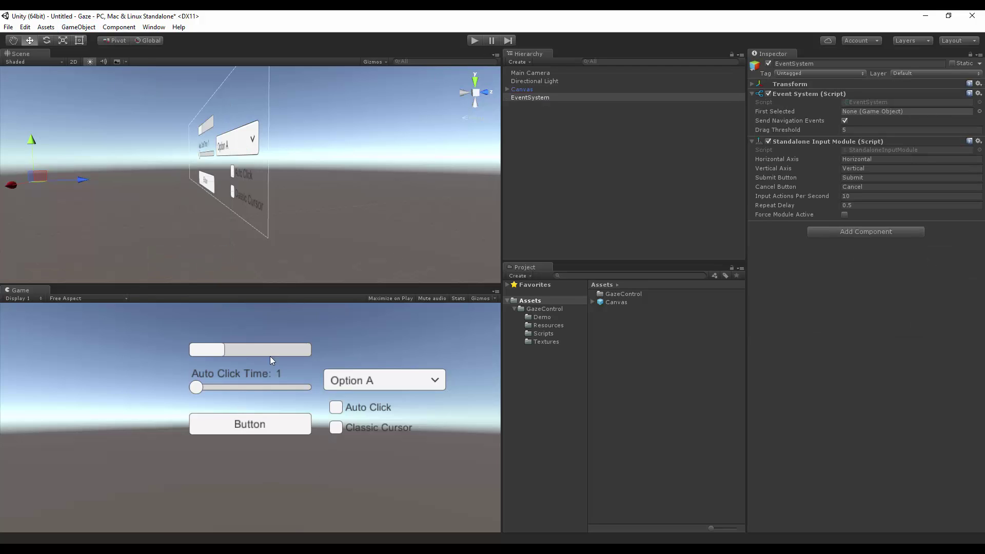
pyautogui.click(476, 43)
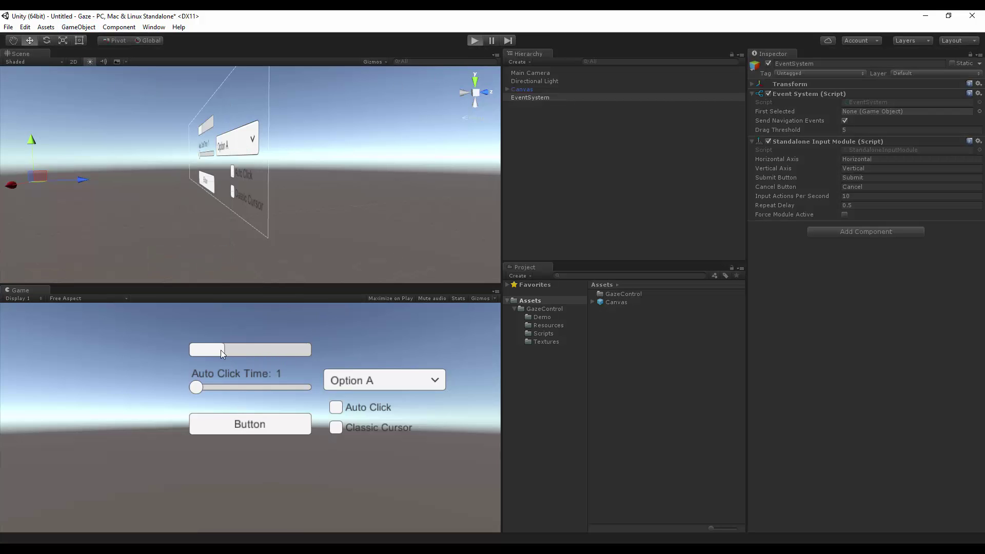
pyautogui.moveTo(221, 350); pyautogui.dragTo(241, 356)
pyautogui.moveTo(196, 387)
pyautogui.mouseDown()
pyautogui.moveTo(233, 387)
pyautogui.moveTo(189, 393)
pyautogui.moveTo(212, 390)
pyautogui.mouseUp()
pyautogui.click(345, 389)
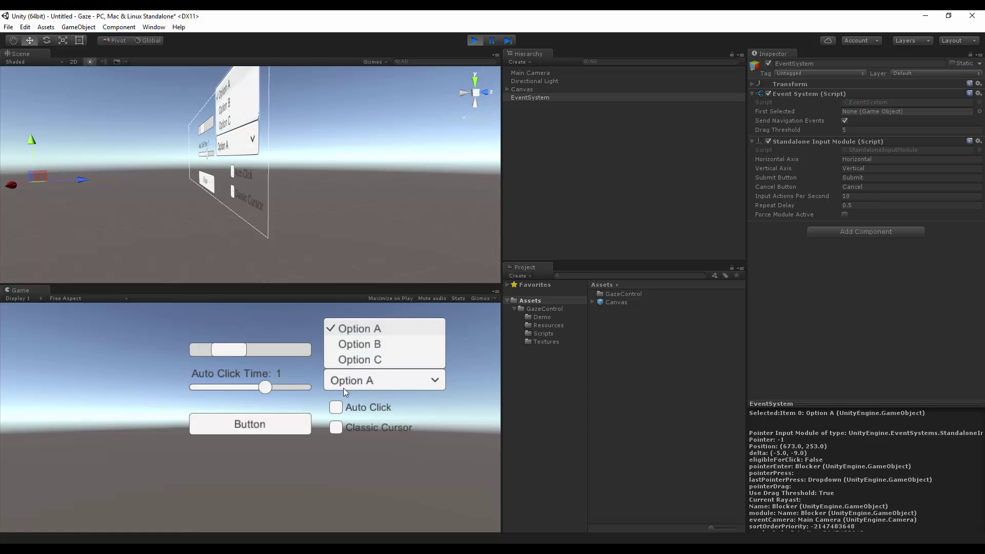
pyautogui.click(475, 39)
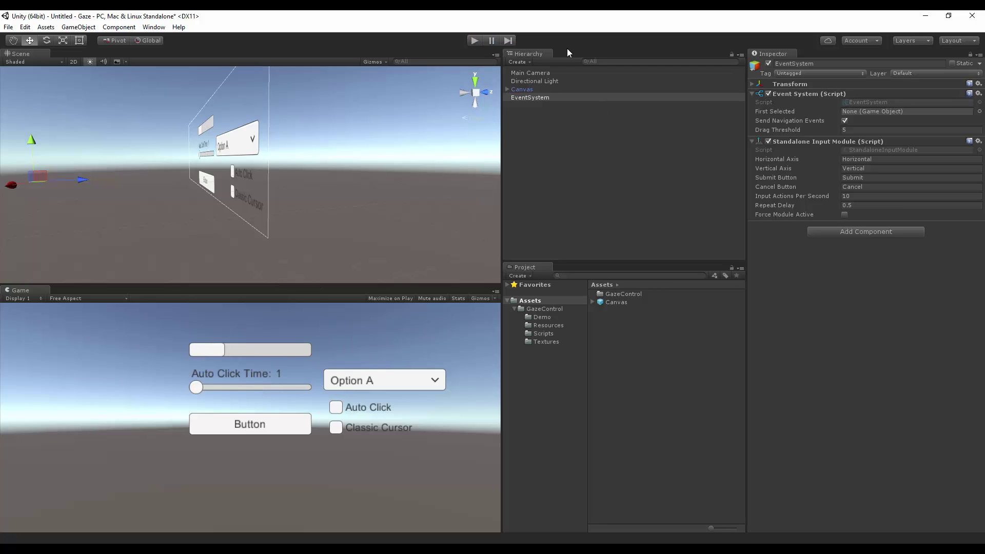
# Add the VREventSystem script from GazeControl/Scripts to the Main Camera.
pyautogui.click(537, 73)
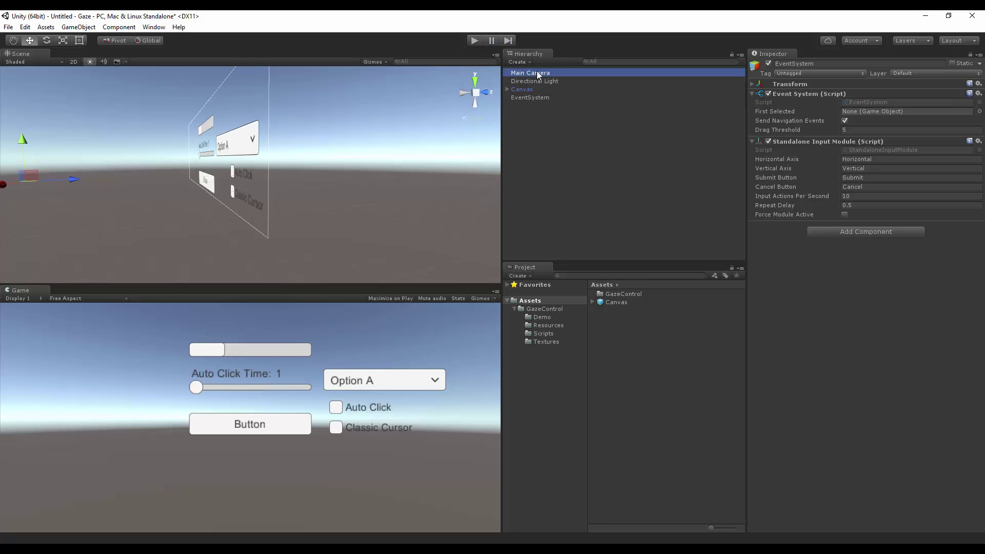
pyautogui.click(541, 309)
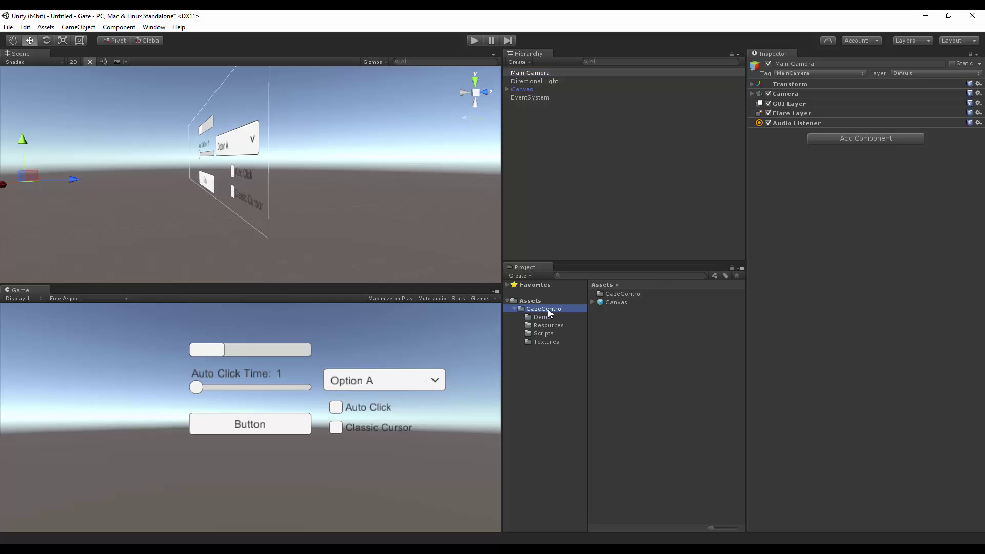
pyautogui.click(543, 334)
pyautogui.moveTo(628, 303); pyautogui.dragTo(855, 302)
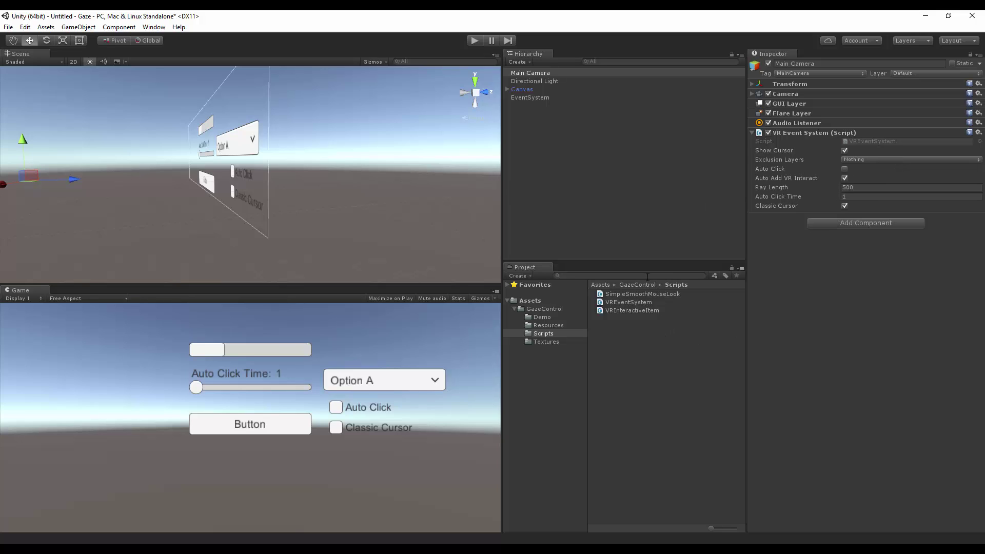
# Place Crosshair_Canvas from Resources under Main Camera, then delete it again.
pyautogui.click(542, 326)
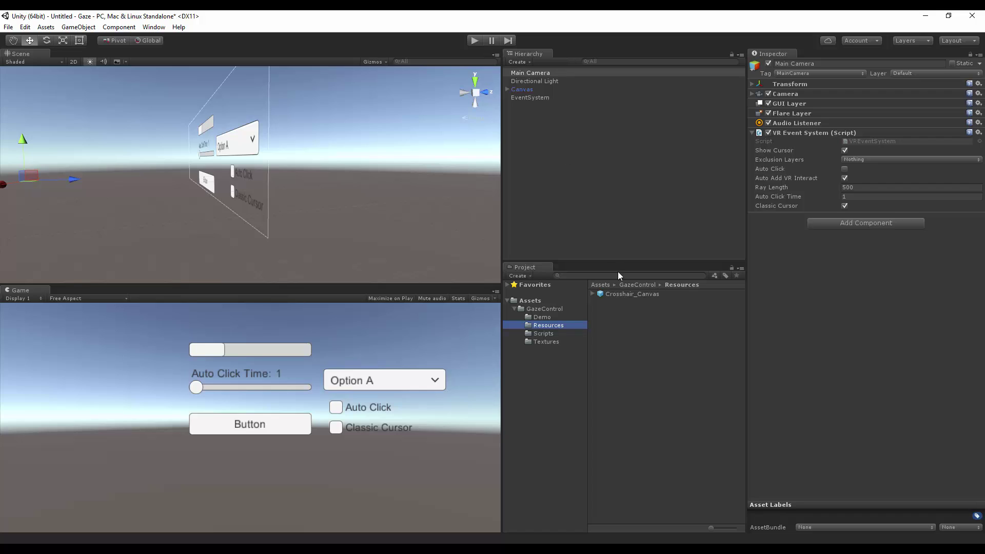
pyautogui.moveTo(622, 293); pyautogui.dragTo(560, 75)
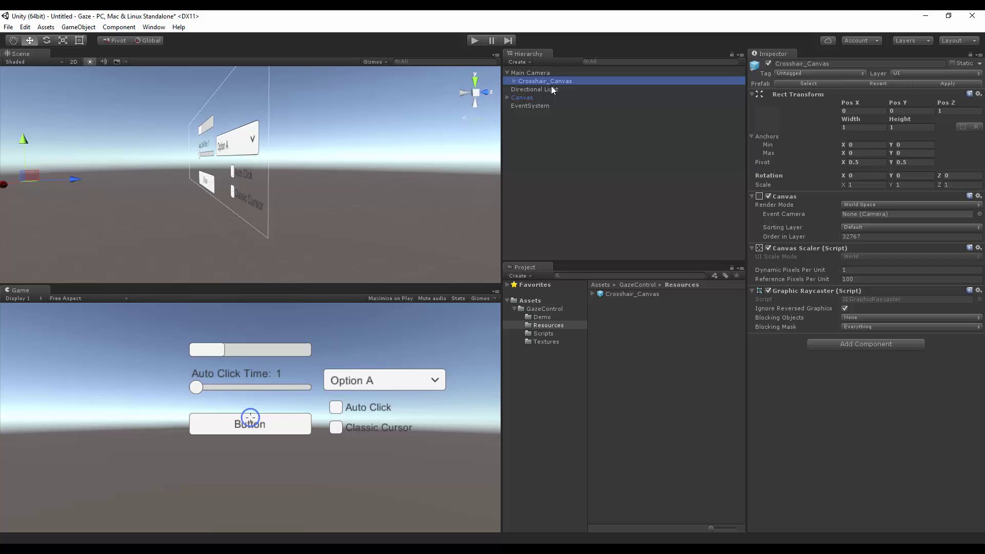
pyautogui.click(546, 73)
pyautogui.click(546, 82)
pyautogui.press('Delete')
pyautogui.click(520, 75)
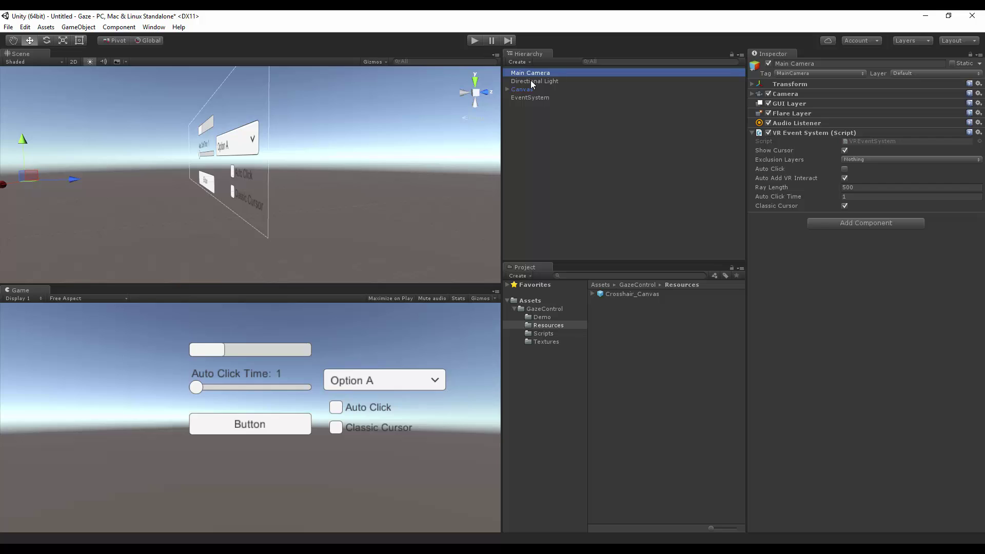
# Enable Auto Click on the VR Event System and replay, opening the Option A dropdown by gaze.
pyautogui.click(470, 39)
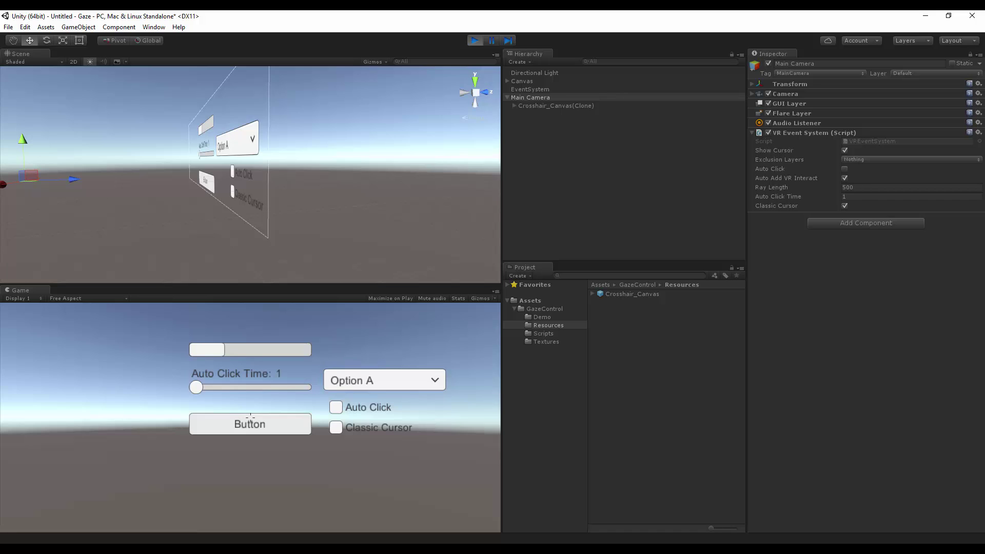
pyautogui.hotkey('ctrl', 'p')
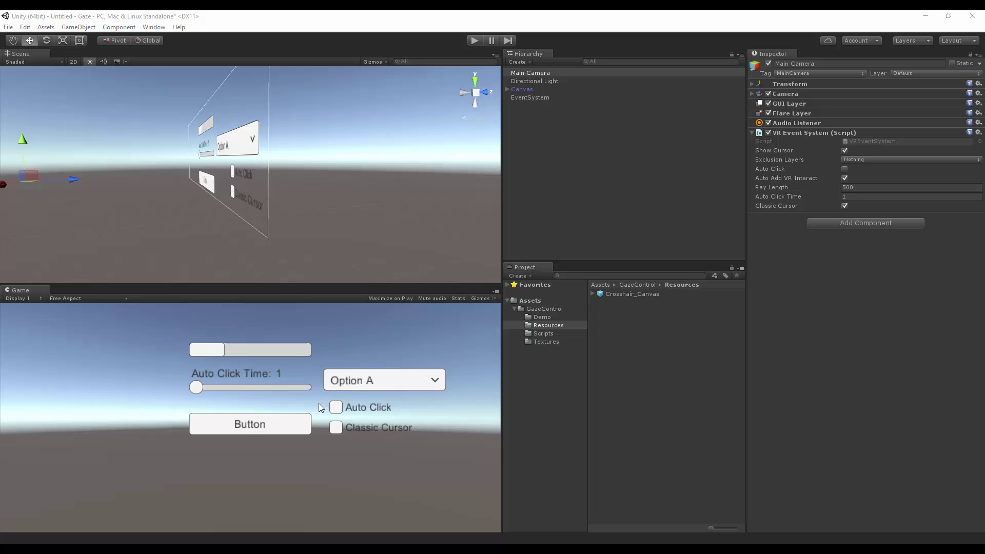
pyautogui.click(846, 170)
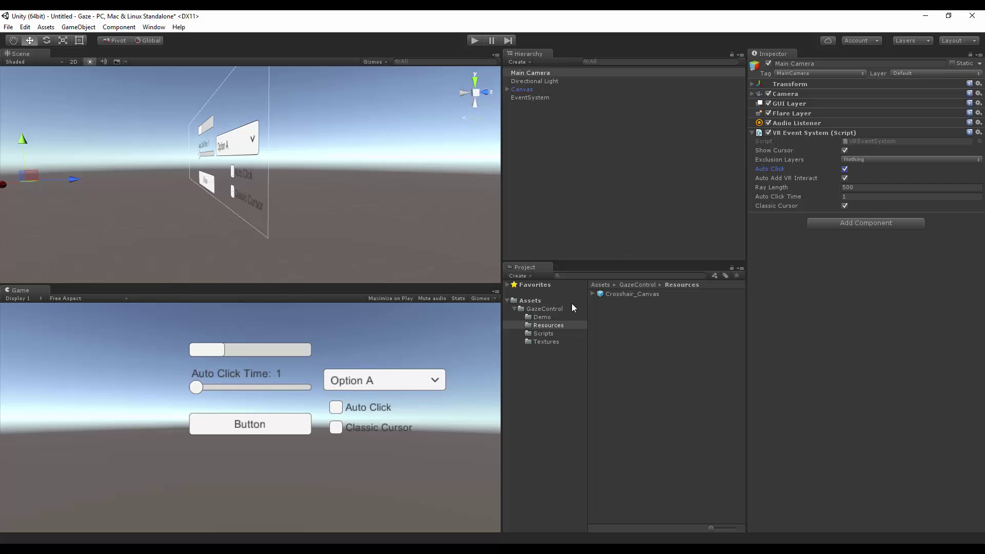
pyautogui.click(470, 40)
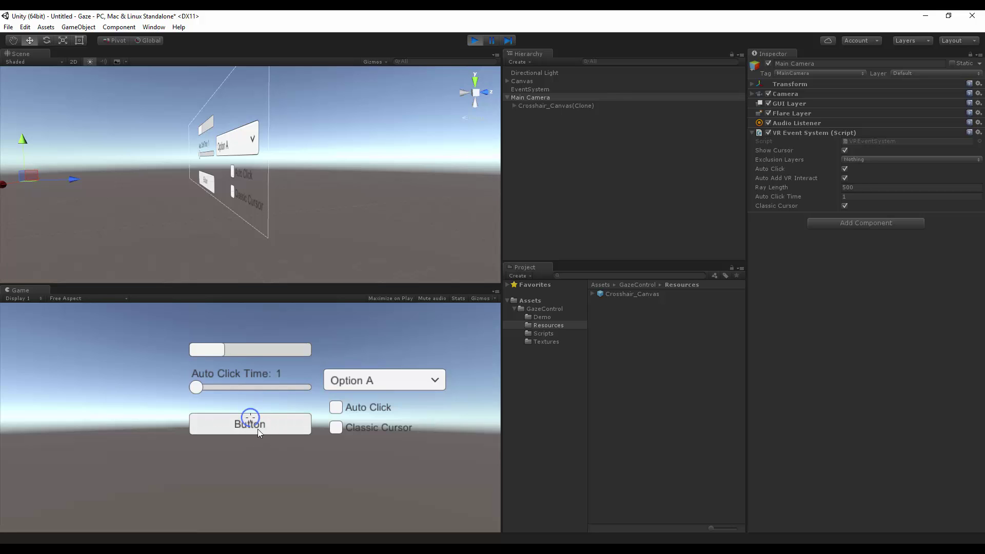
pyautogui.click(362, 384)
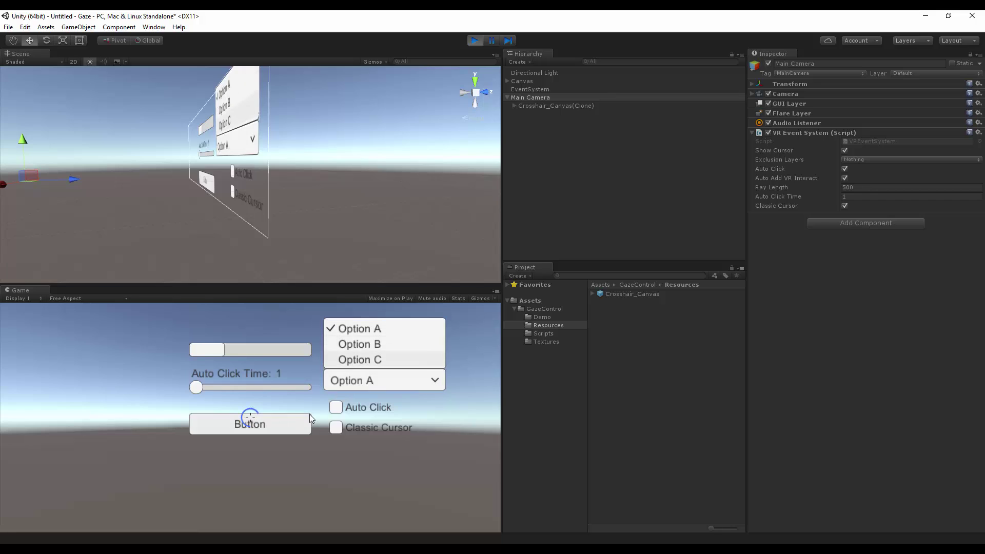
# Attach SimpleSmoothMouseLook from the Scripts folder to Main Camera and run the scene.
pyautogui.click(475, 42)
pyautogui.click(543, 334)
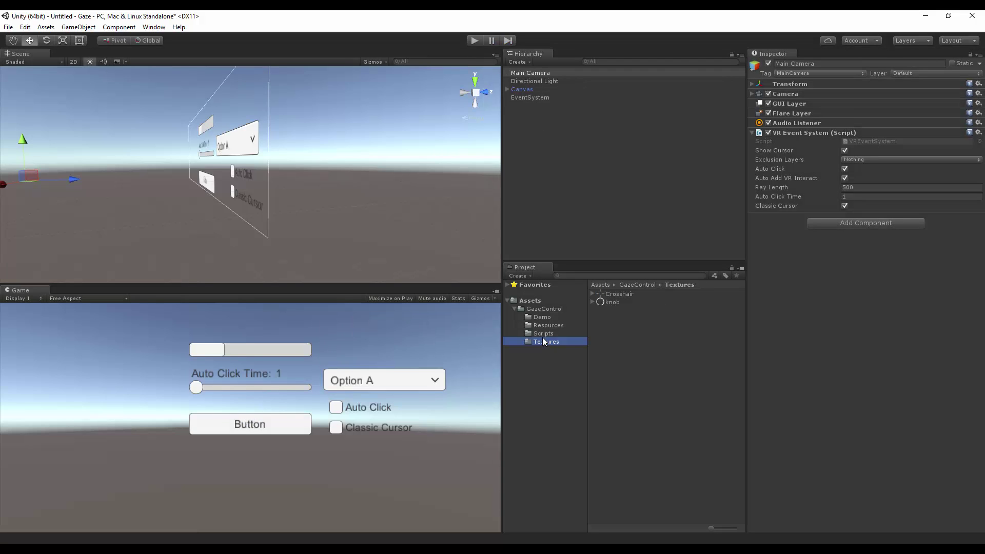
pyautogui.moveTo(638, 294); pyautogui.dragTo(851, 337)
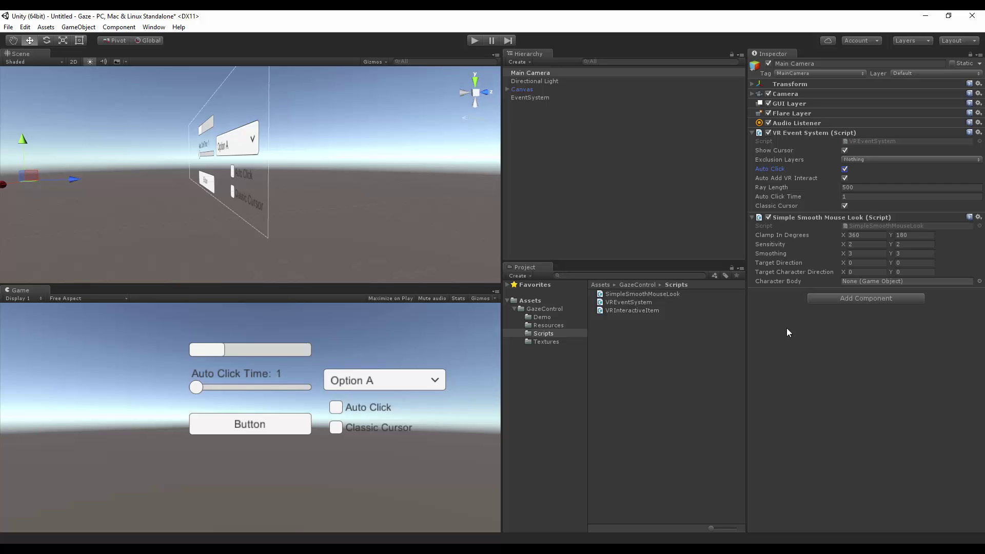
pyautogui.click(473, 40)
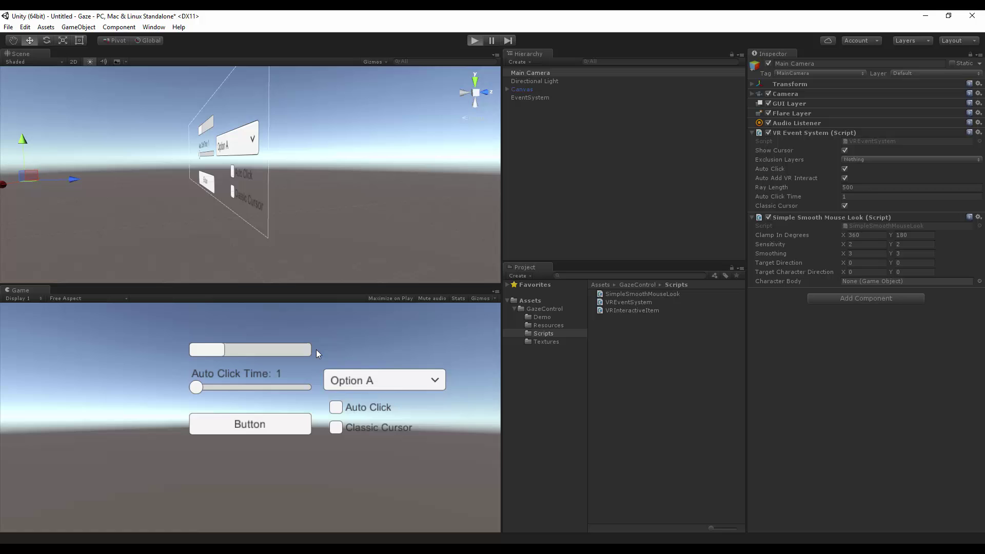
pyautogui.hotkey('ctrl', 'p')
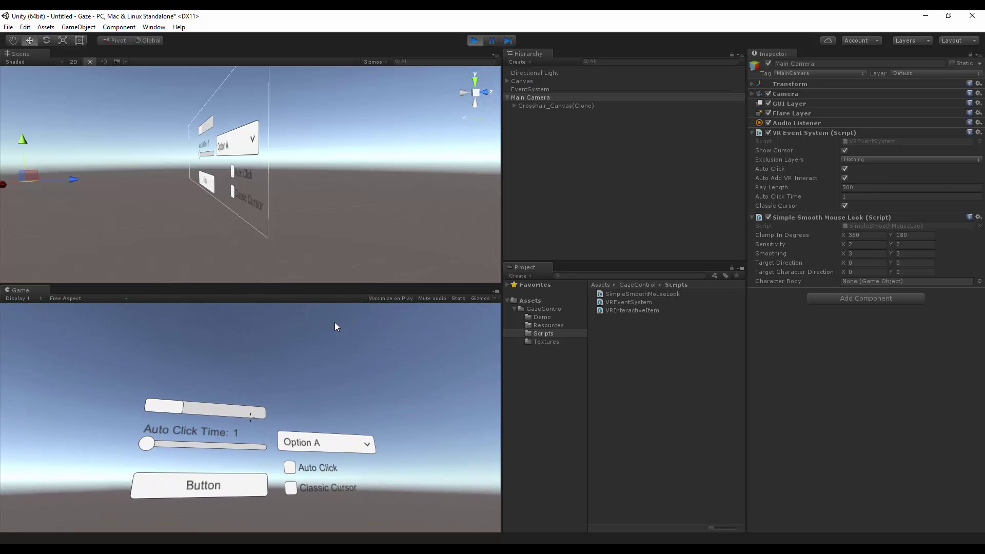